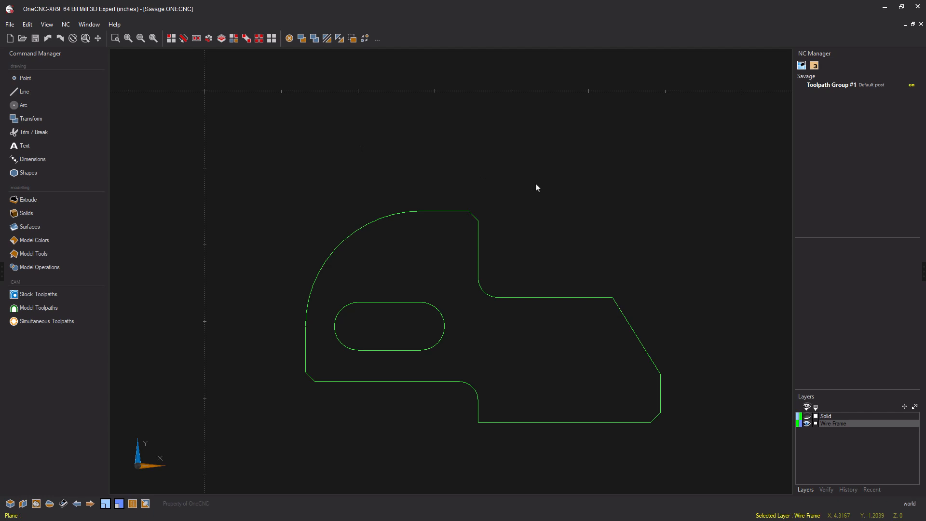
Step: Try moving all the wireframe geometry from the projected corner above the large arc to the origin
{"action": "key", "text": "ctrl+a"}
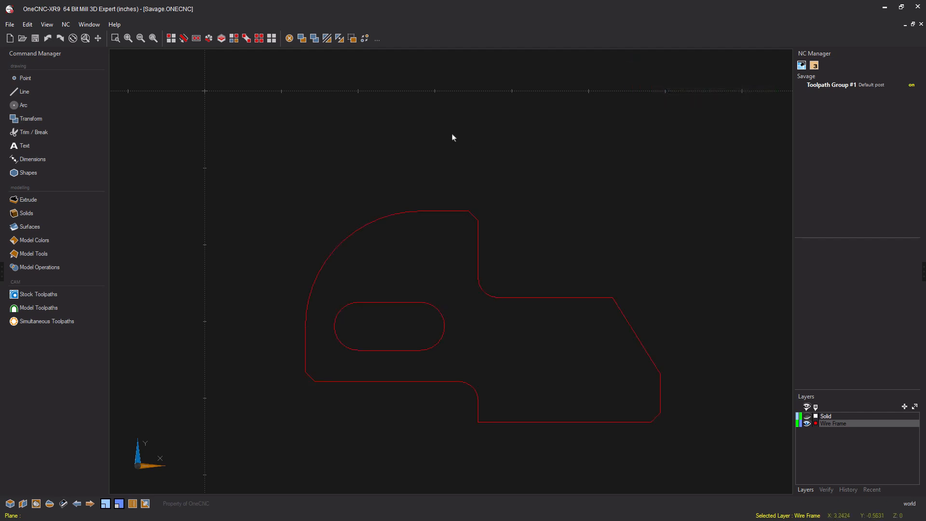
{"action": "left_click", "coordinate": [302, 38]}
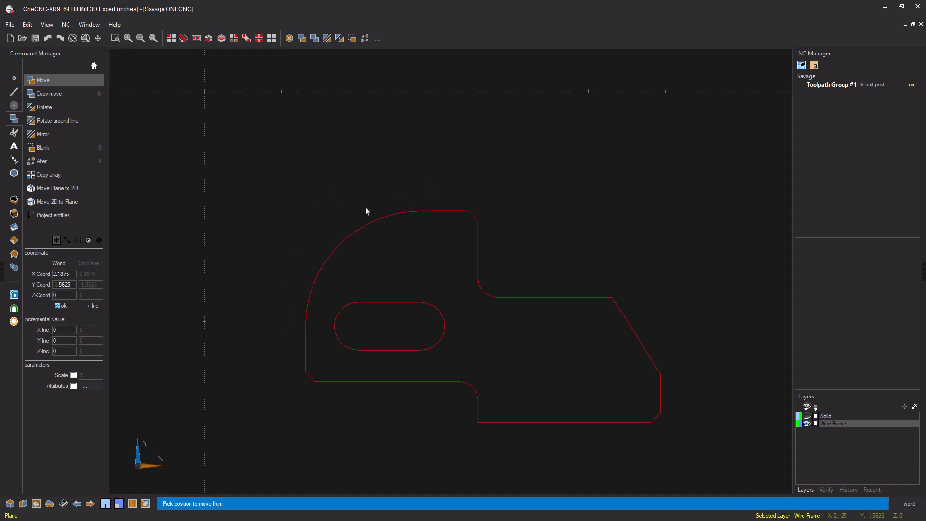
{"action": "left_click", "coordinate": [305, 211]}
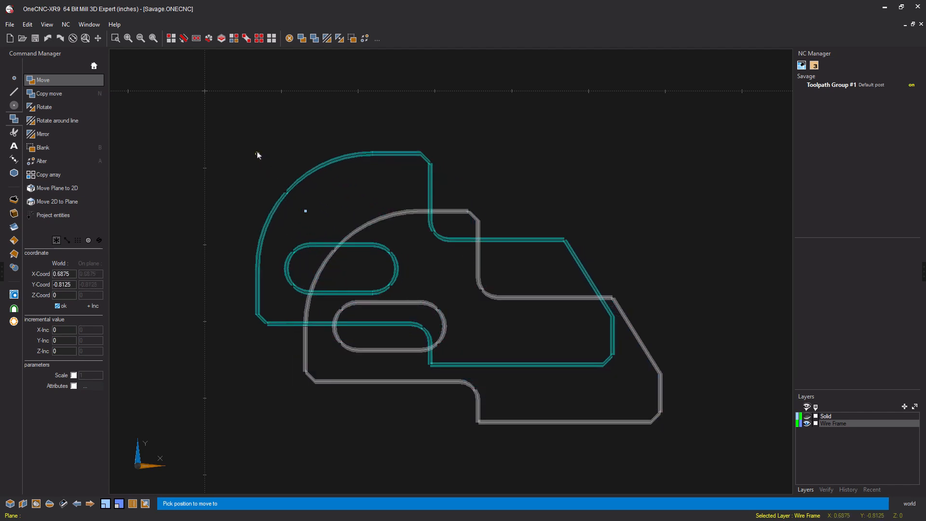
{"action": "left_click", "coordinate": [204, 91]}
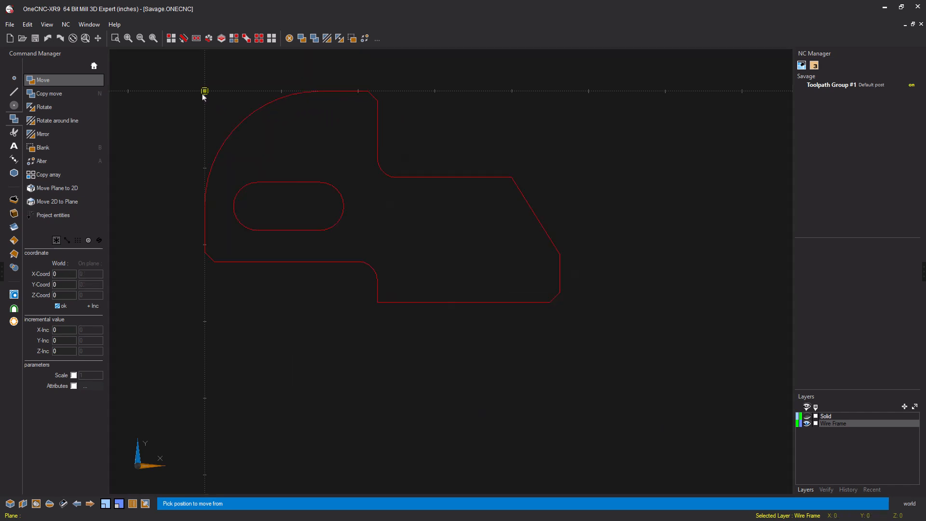
{"action": "right_click", "coordinate": [489, 151]}
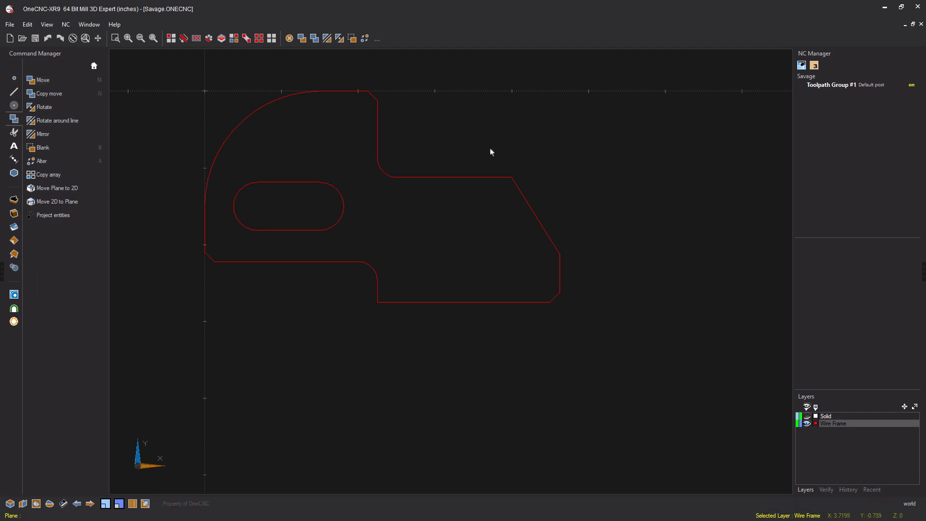
{"action": "key", "text": "ctrl+z"}
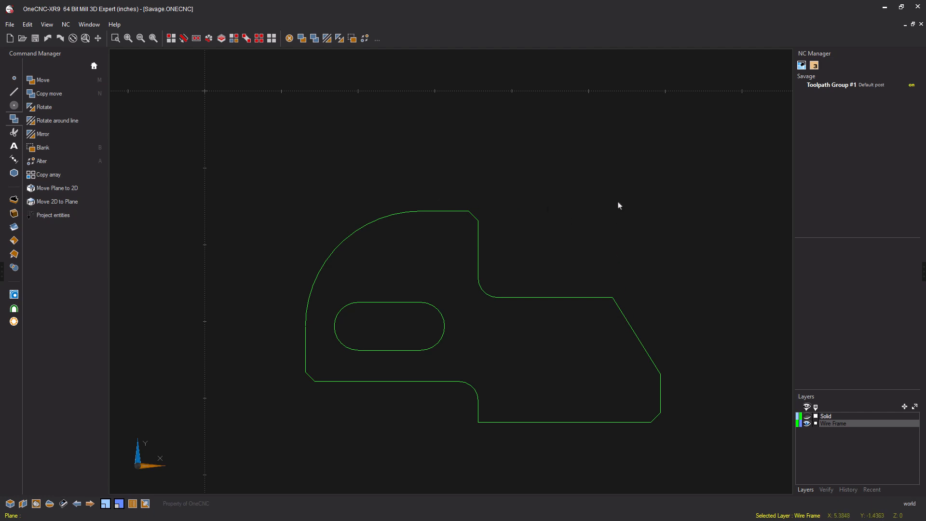
Step: Try moving all the wireframe geometry to the origin from the projected intersection of the upper edge and the slanted edge
{"action": "key", "text": "ctrl+a"}
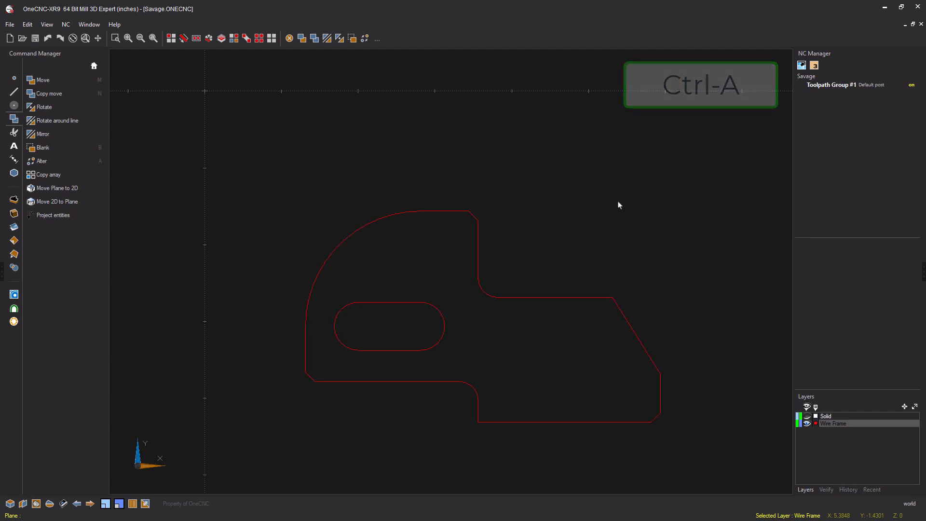
{"action": "left_click", "coordinate": [302, 39]}
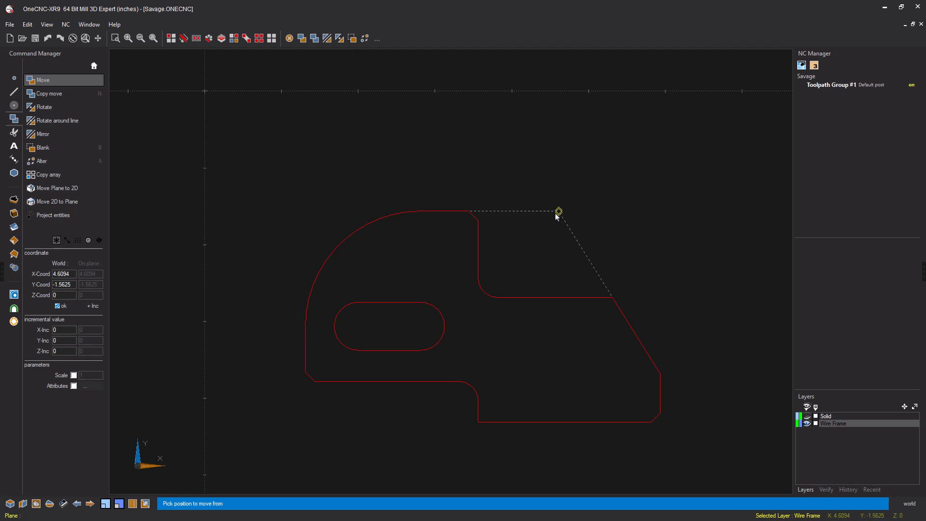
{"action": "left_click", "coordinate": [555, 214]}
{"action": "scroll", "coordinate": [532, 219], "scroll_direction": "down", "scroll_amount": 1}
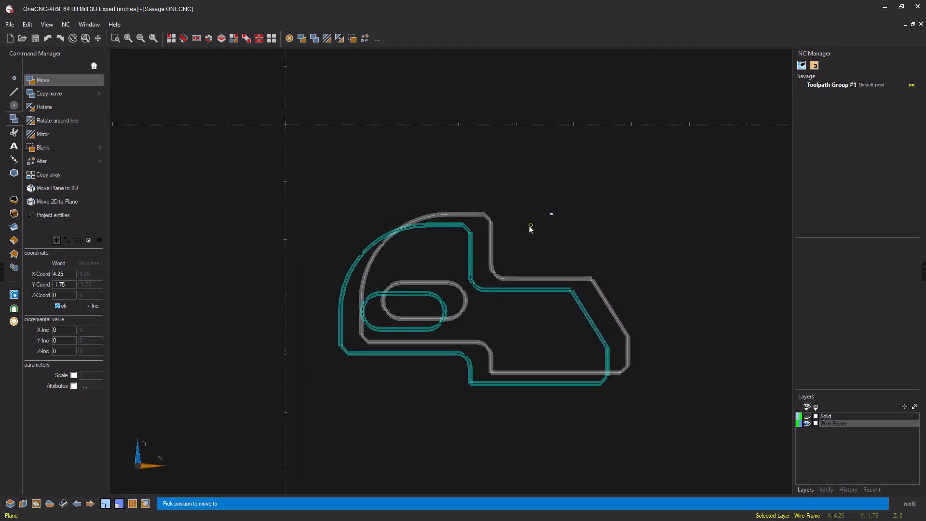
{"action": "middle_click_drag", "start_coordinate": [529, 233], "coordinate": [666, 297]}
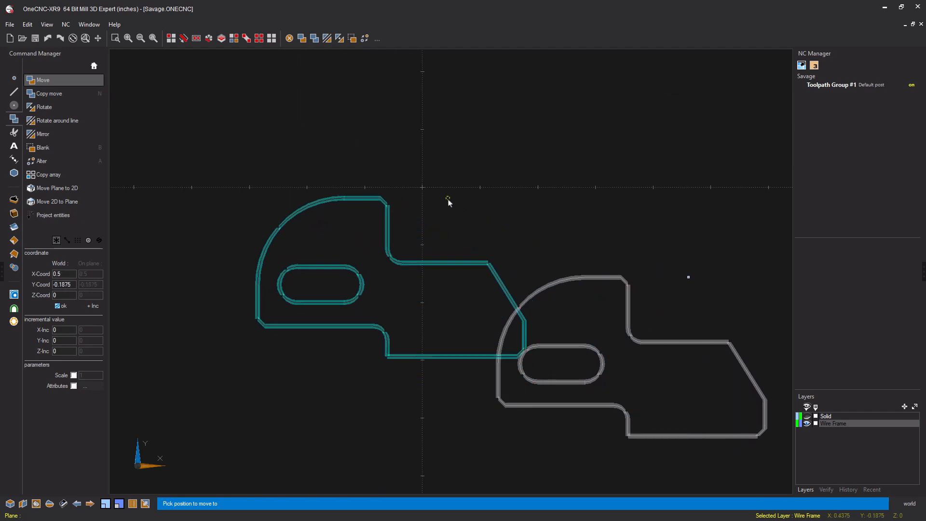
{"action": "left_click", "coordinate": [425, 191]}
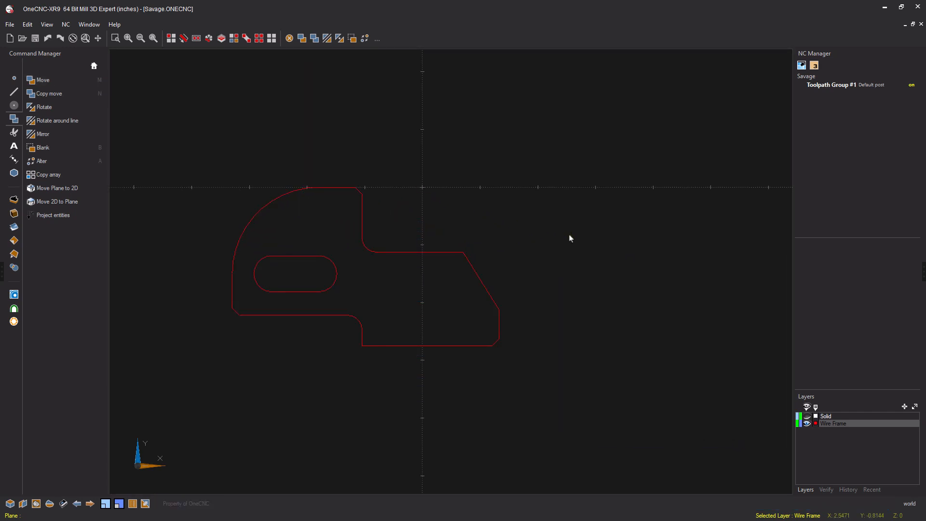
{"action": "key", "text": "ctrl+z"}
Step: Hide the Wire Frame layer and show the Solid layer
{"action": "scroll", "coordinate": [587, 257], "scroll_direction": "down", "scroll_amount": 2}
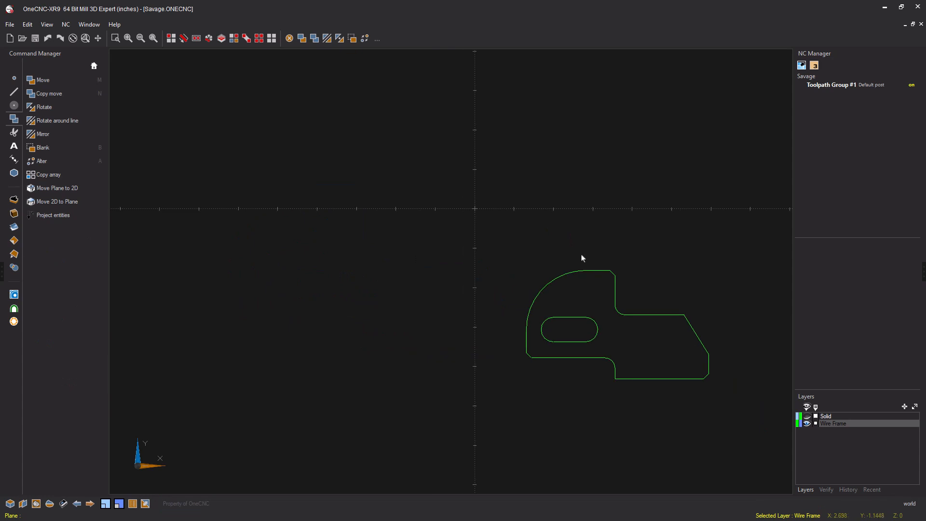
{"action": "middle_click_drag", "start_coordinate": [570, 255], "coordinate": [527, 237]}
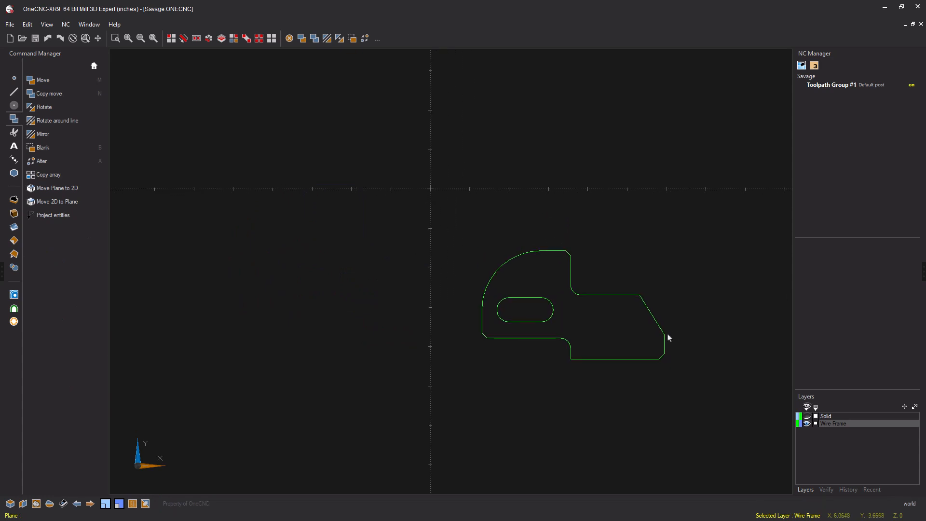
{"action": "left_click", "coordinate": [806, 424]}
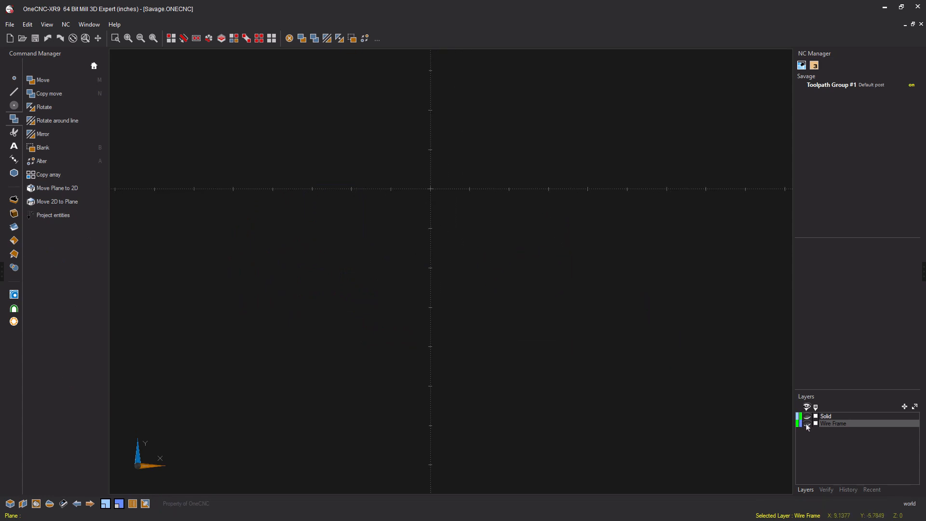
{"action": "left_click", "coordinate": [807, 416]}
Step: Examine the solid part and its rounded outer corners in the 3D top view and from an angle
{"action": "scroll", "coordinate": [438, 316], "scroll_direction": "down", "scroll_amount": 3}
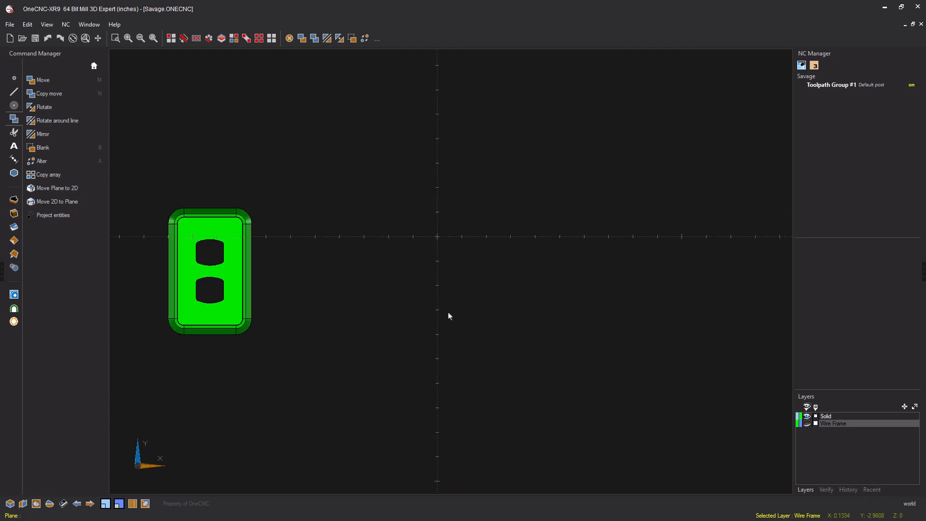
{"action": "middle_click_drag", "start_coordinate": [367, 297], "coordinate": [448, 271]}
{"action": "key", "text": "v"}
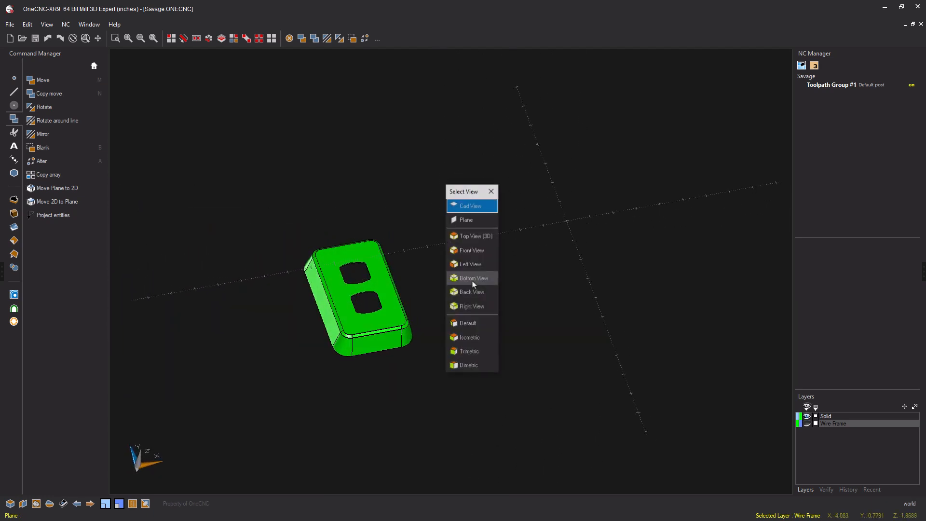
{"action": "key", "text": "t"}
{"action": "scroll", "coordinate": [496, 302], "scroll_direction": "down", "scroll_amount": 2}
{"action": "scroll", "coordinate": [515, 302], "scroll_direction": "down", "scroll_amount": 2}
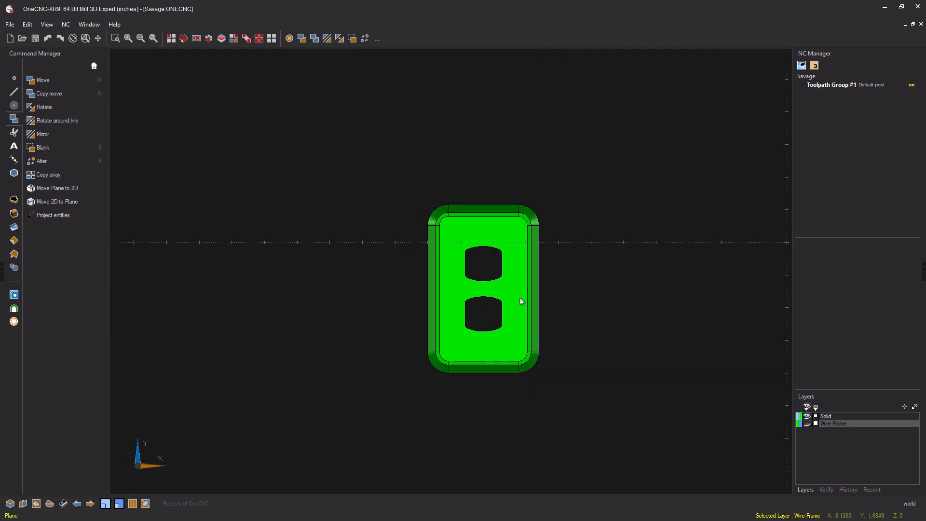
{"action": "middle_click_drag", "start_coordinate": [534, 297], "coordinate": [432, 326]}
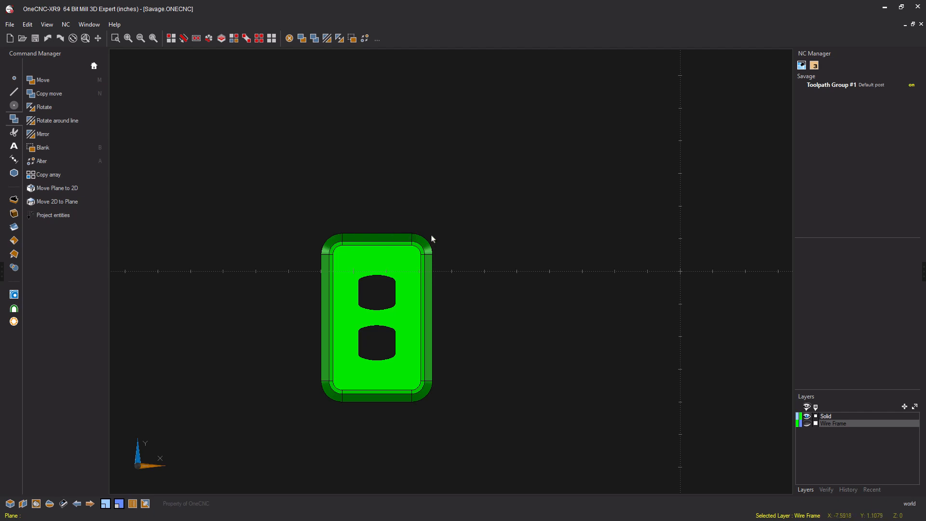
{"action": "middle_click_drag", "start_coordinate": [461, 308], "coordinate": [455, 244]}
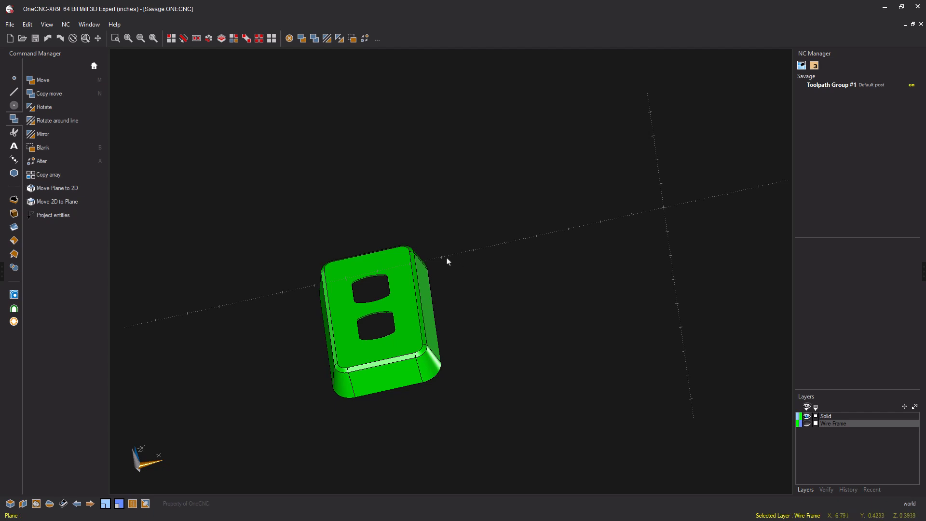
Step: Extract the outer bottom edge loop of the solid as wireframe geometry
{"action": "left_click", "coordinate": [15, 255]}
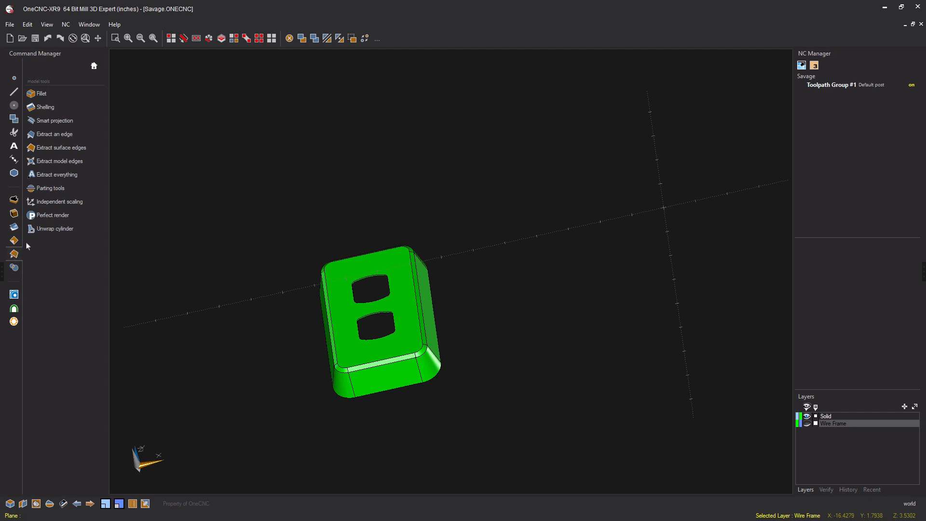
{"action": "left_click", "coordinate": [64, 135]}
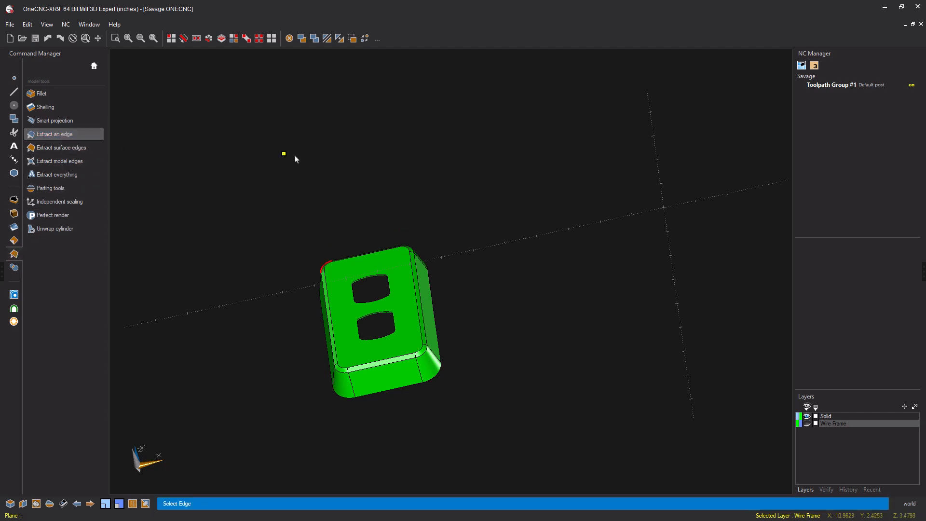
{"action": "left_click", "coordinate": [442, 327]}
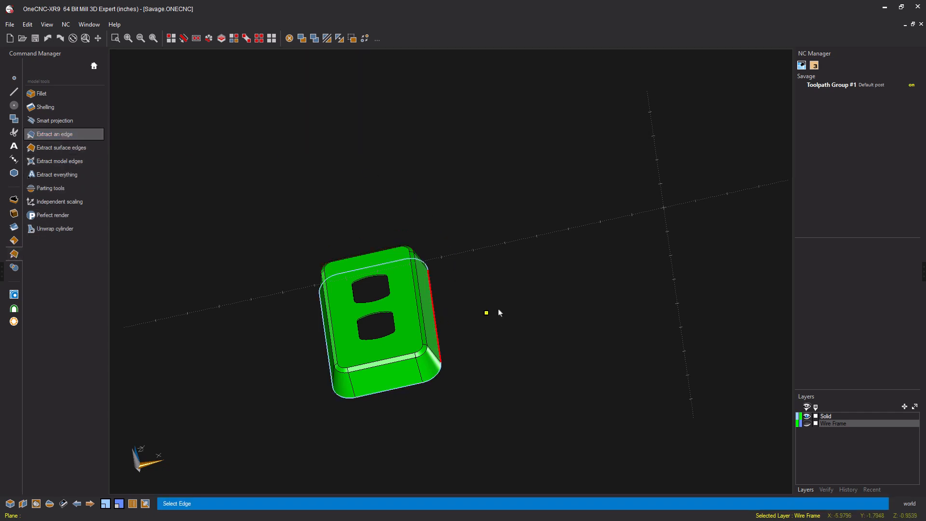
{"action": "key", "text": "Escape"}
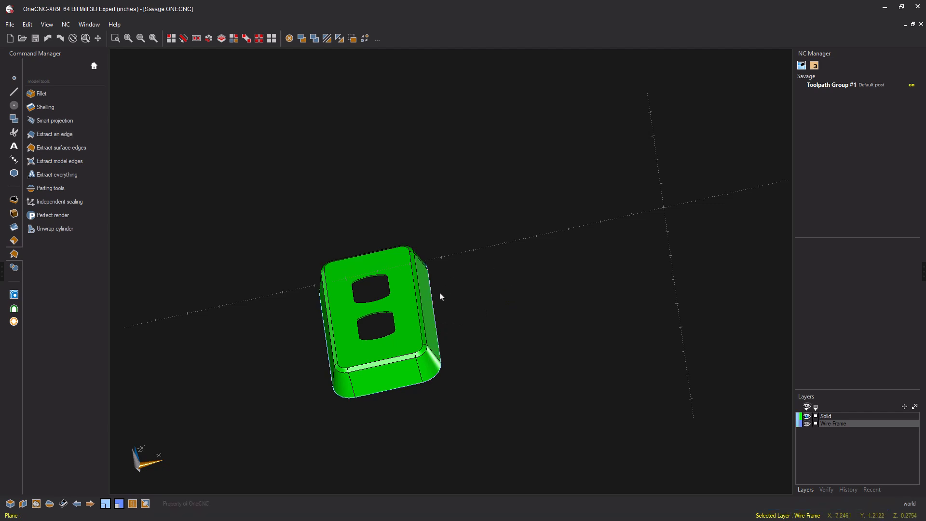
Step: Turn on display of the active plane and set the current plane to the solid's top face
{"action": "middle_click_drag", "start_coordinate": [440, 295], "coordinate": [470, 276]}
{"action": "scroll", "coordinate": [371, 361], "scroll_direction": "up", "scroll_amount": 4}
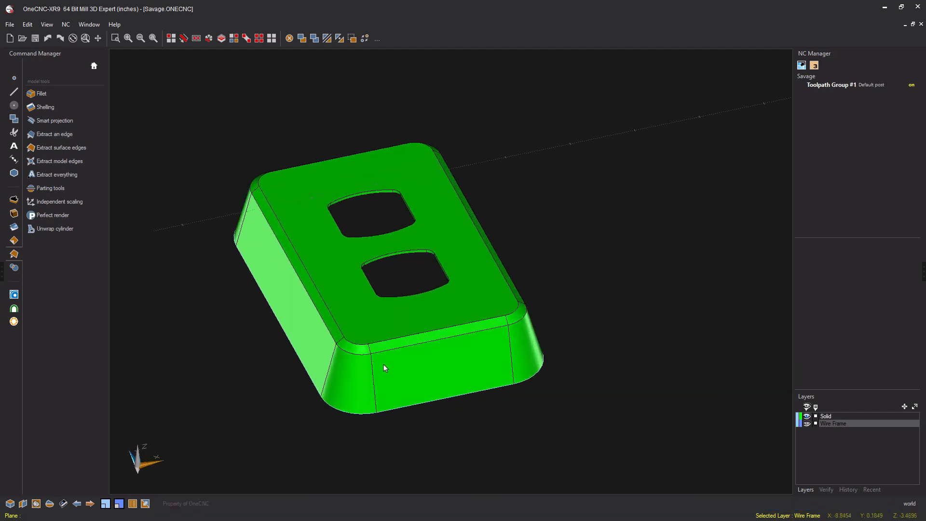
{"action": "middle_click_drag", "start_coordinate": [405, 378], "coordinate": [461, 335]}
{"action": "scroll", "coordinate": [460, 333], "scroll_direction": "down", "scroll_amount": 2}
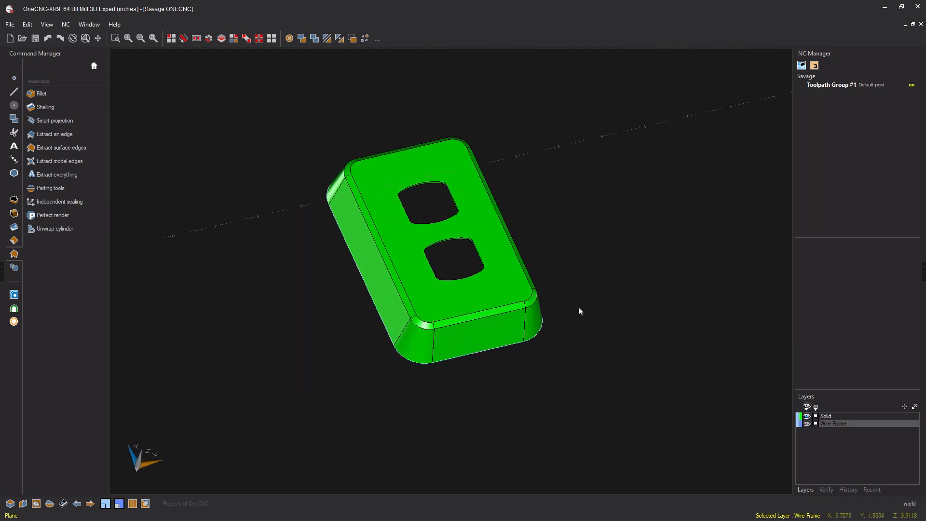
{"action": "middle_click_drag", "start_coordinate": [580, 311], "coordinate": [546, 361]}
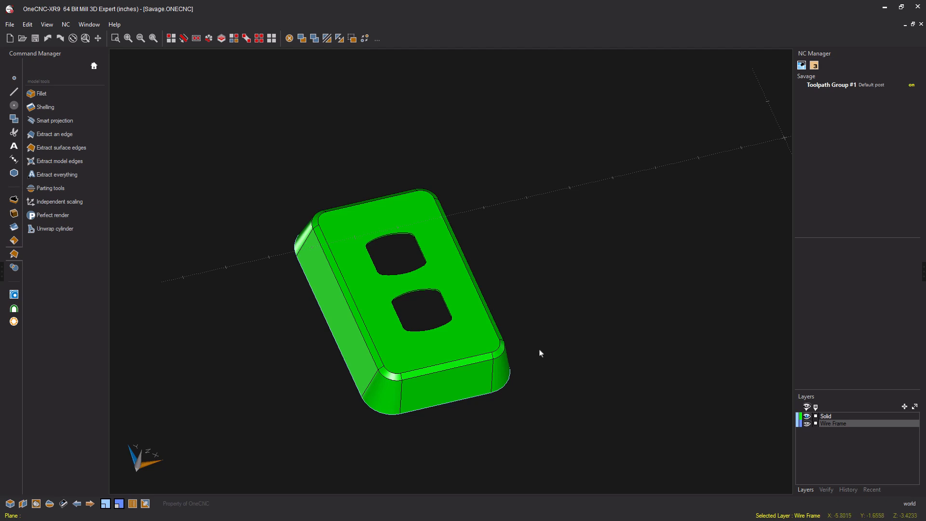
{"action": "left_click", "coordinate": [22, 503]}
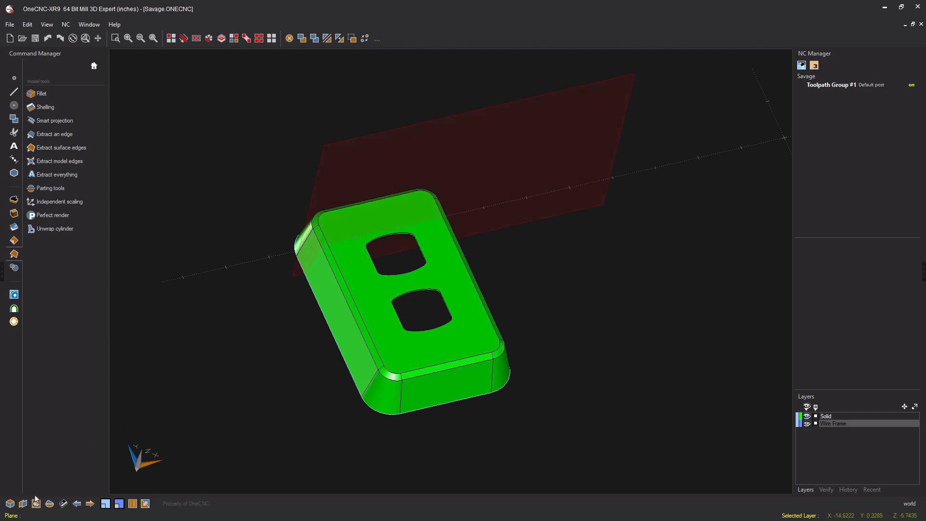
{"action": "left_click_drag", "start_coordinate": [119, 318], "coordinate": [209, 61]}
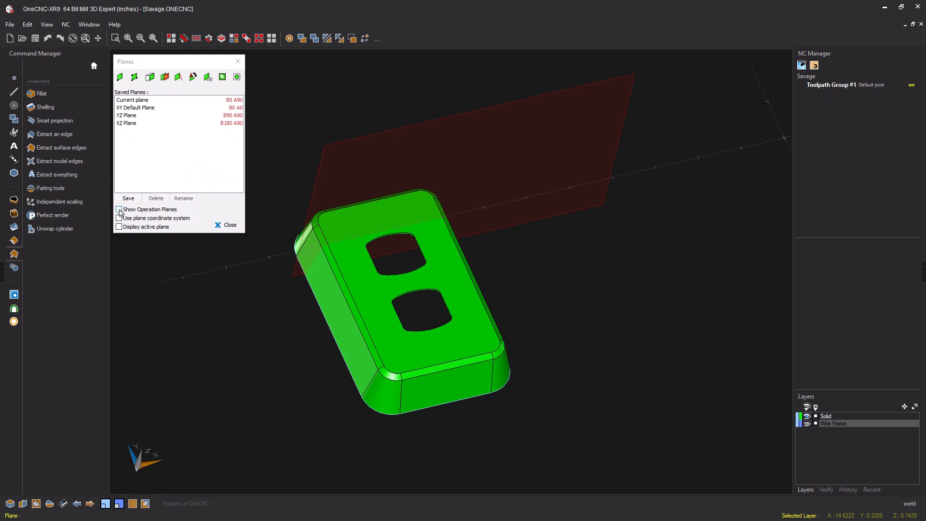
{"action": "left_click", "coordinate": [119, 226]}
{"action": "left_click", "coordinate": [150, 81]}
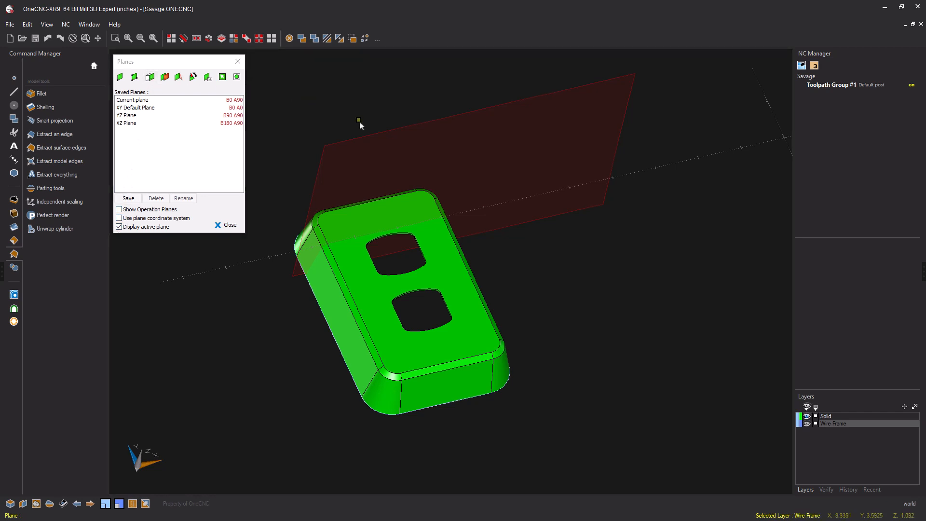
{"action": "left_click", "coordinate": [378, 215]}
Step: Select the extracted edge loop by its color and project it onto the current plane with Smart projection, without making a copy
{"action": "middle_click_drag", "start_coordinate": [542, 257], "coordinate": [518, 250]}
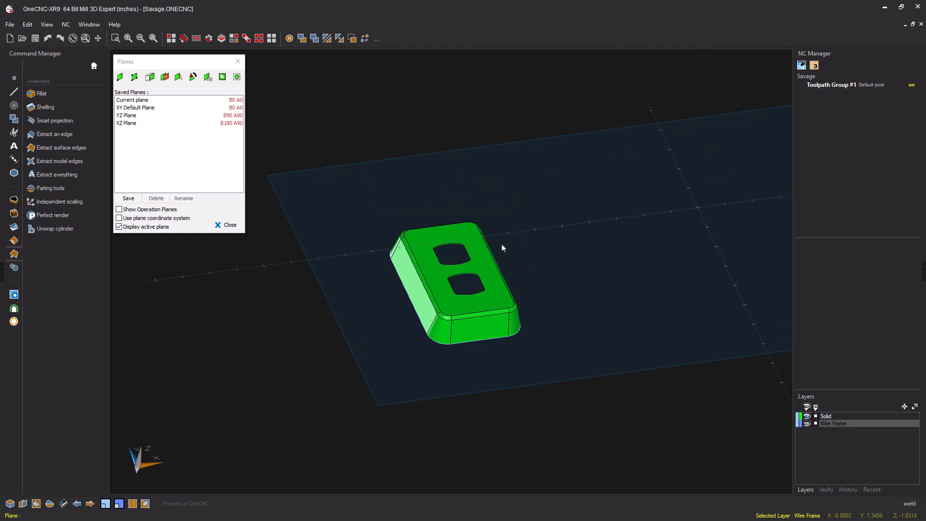
{"action": "left_click", "coordinate": [234, 38]}
{"action": "left_click_drag", "start_coordinate": [152, 66], "coordinate": [289, 66]}
{"action": "left_click", "coordinate": [286, 92]}
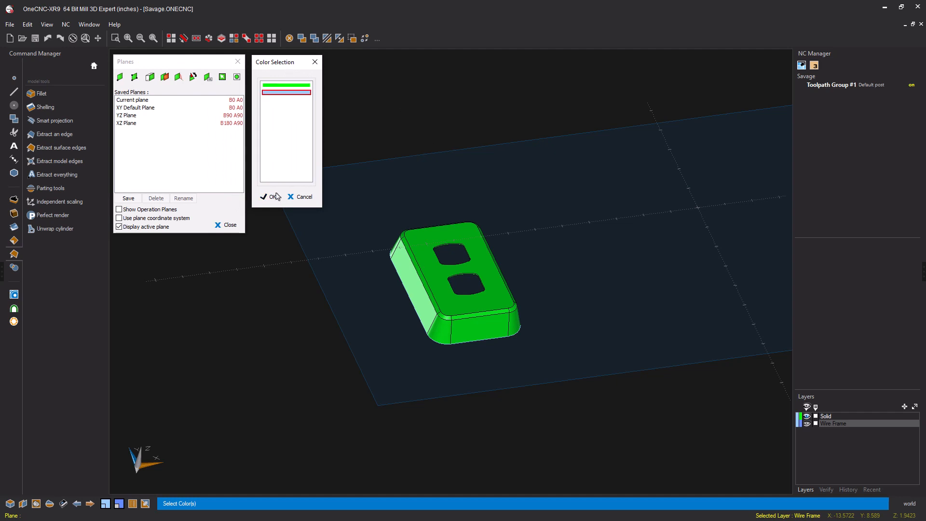
{"action": "left_click", "coordinate": [272, 197]}
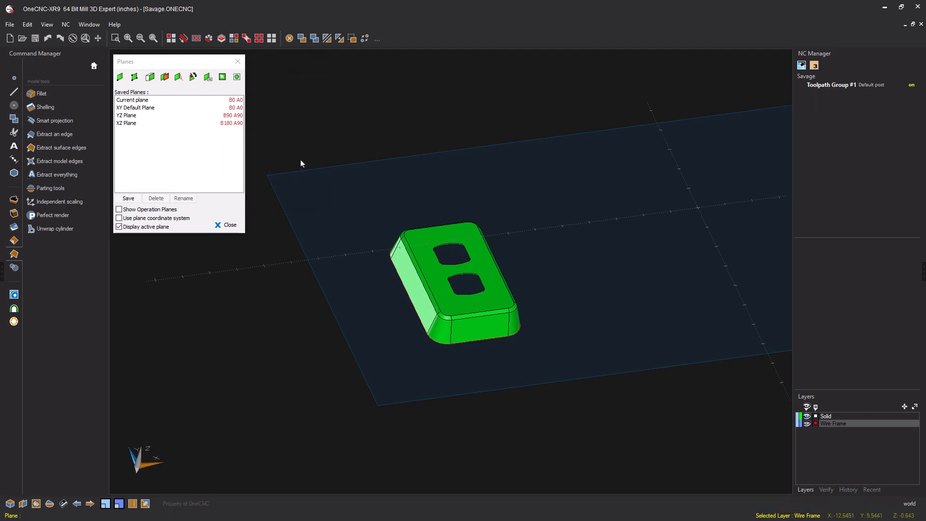
{"action": "left_click", "coordinate": [71, 122]}
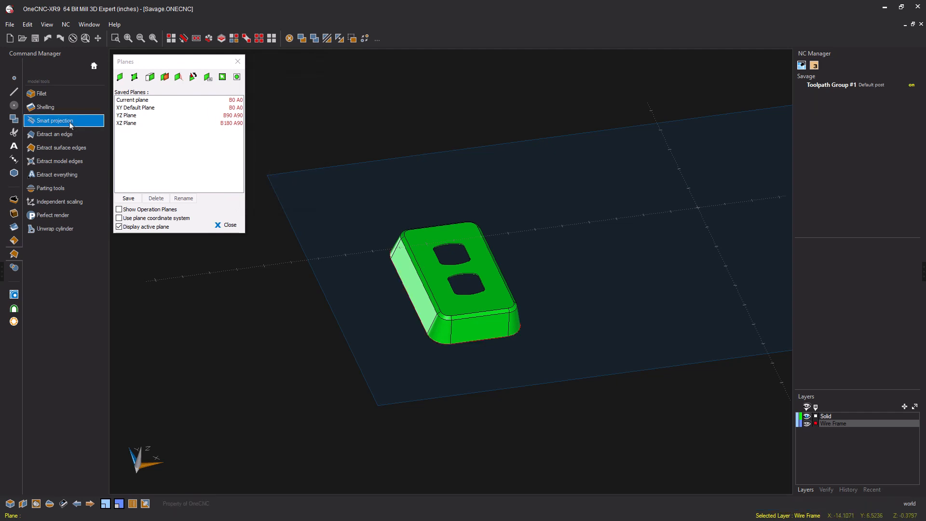
{"action": "left_click_drag", "start_coordinate": [410, 175], "coordinate": [331, 65]}
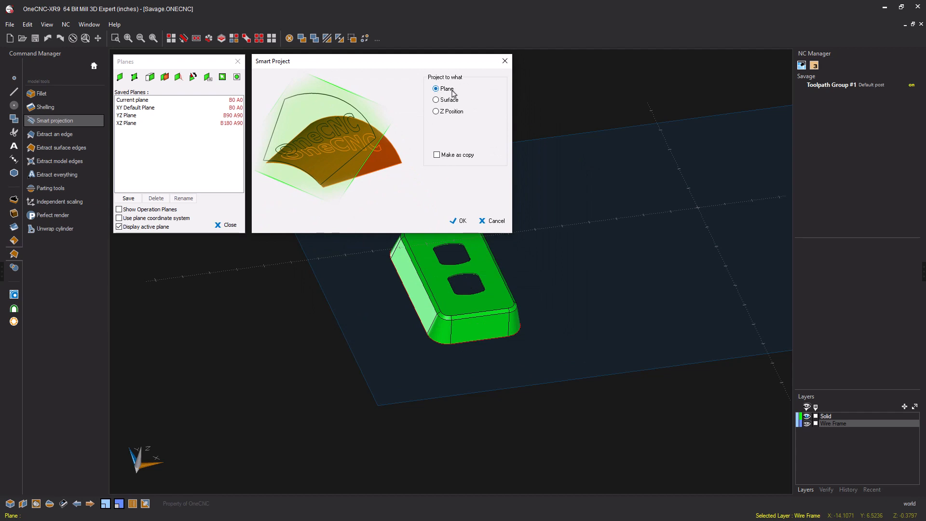
{"action": "left_click", "coordinate": [461, 221]}
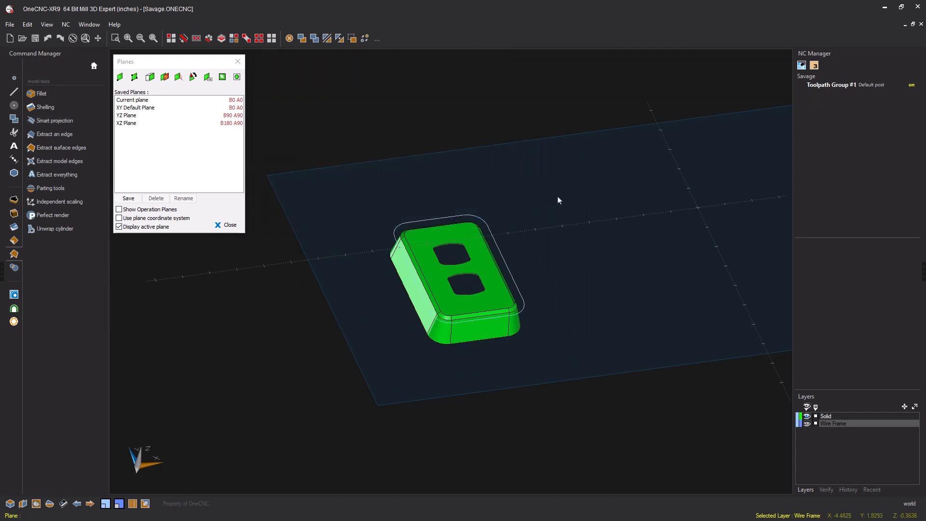
Step: Make the XY Default Plane the active plane and look straight down on the part
{"action": "left_click", "coordinate": [141, 108]}
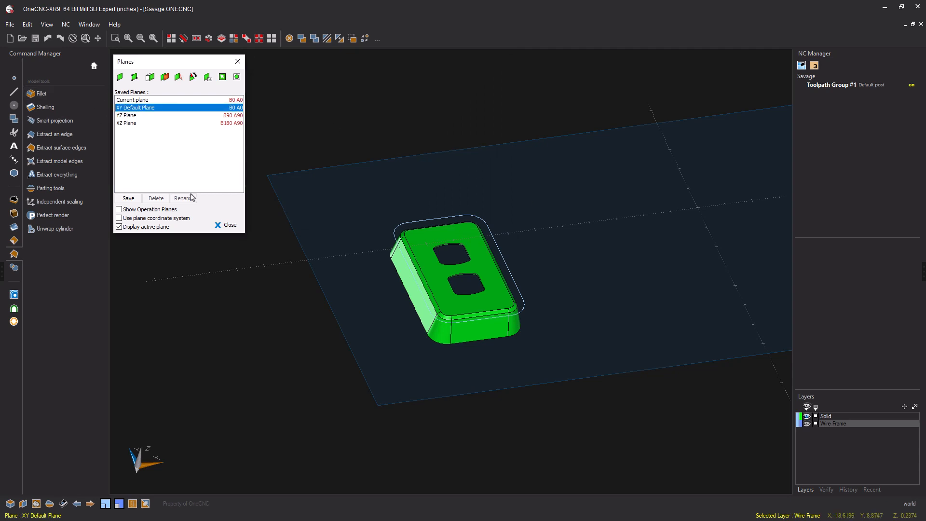
{"action": "left_click", "coordinate": [225, 225]}
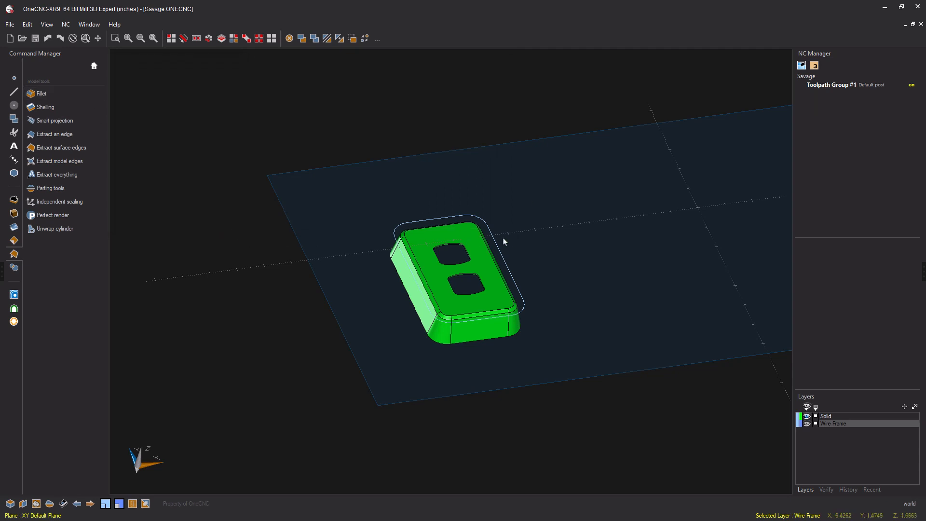
{"action": "right_click", "coordinate": [529, 238]}
{"action": "left_click", "coordinate": [528, 233]}
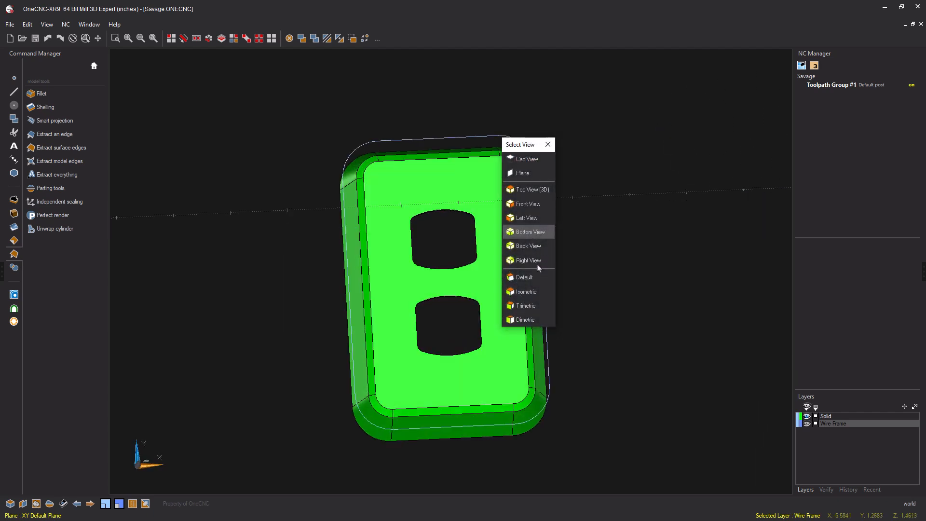
{"action": "scroll", "coordinate": [545, 267], "scroll_direction": "down", "scroll_amount": 2}
{"action": "middle_click_drag", "start_coordinate": [551, 257], "coordinate": [429, 269]}
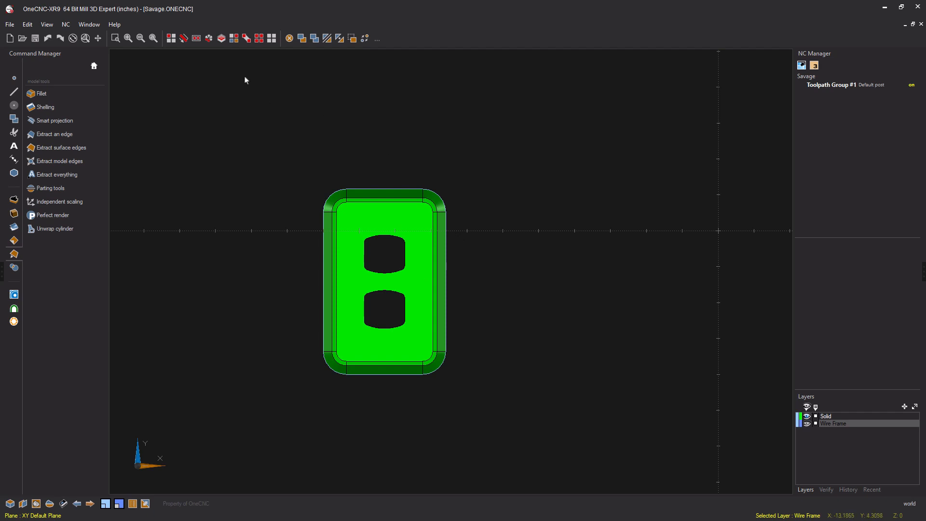
Step: Select the solid and its projected edge loop together and move them from the projected intersection of the upper-right corner to the origin
{"action": "left_click", "coordinate": [196, 38]}
{"action": "left_click", "coordinate": [286, 148]}
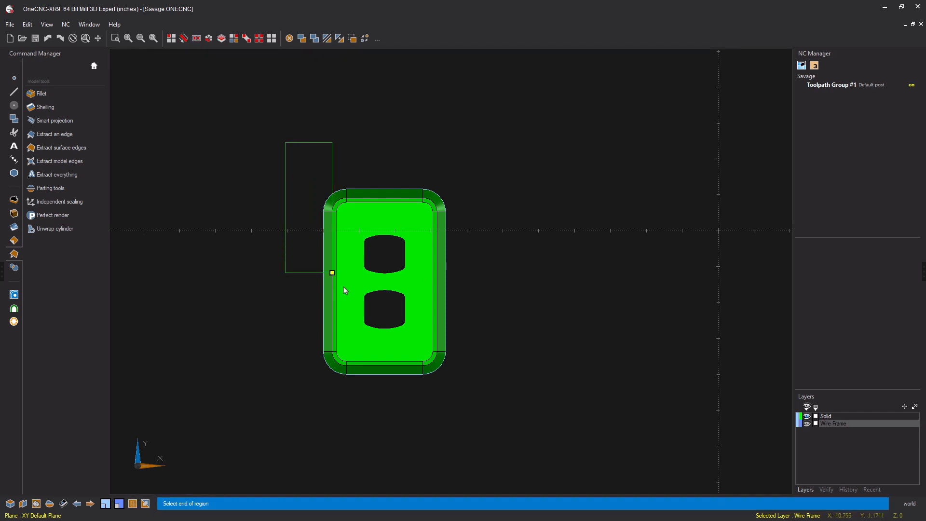
{"action": "left_click", "coordinate": [507, 424]}
{"action": "key", "text": "Escape"}
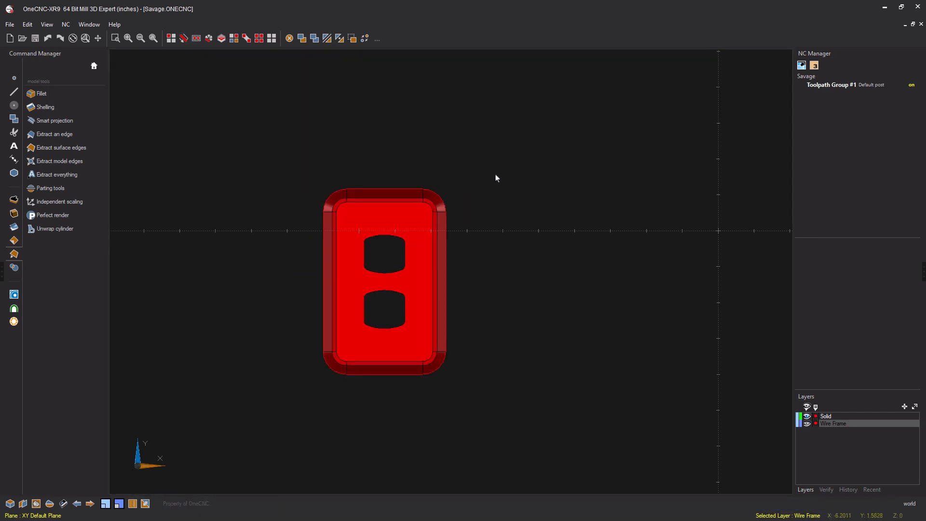
{"action": "left_click", "coordinate": [302, 38]}
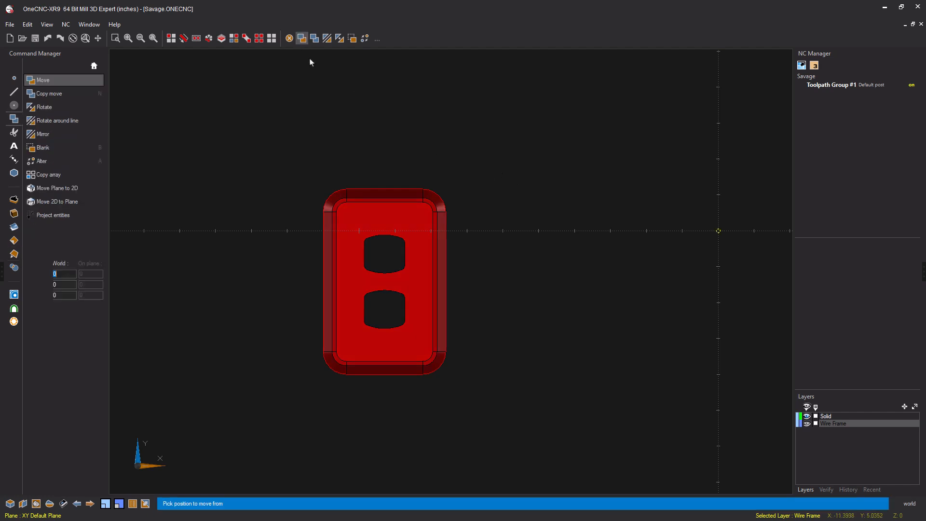
{"action": "scroll", "coordinate": [474, 168], "scroll_direction": "up", "scroll_amount": 5}
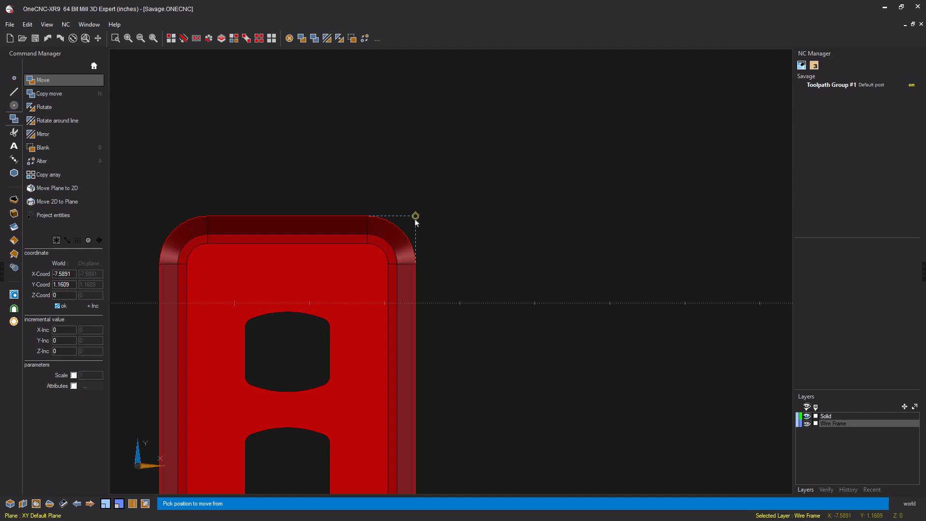
{"action": "left_click", "coordinate": [415, 216]}
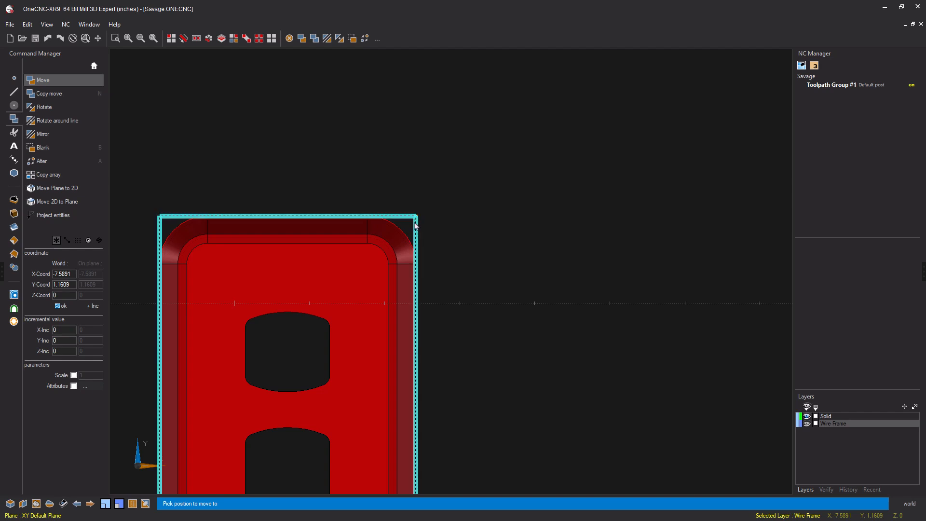
{"action": "scroll", "coordinate": [488, 264], "scroll_direction": "down", "scroll_amount": 4}
{"action": "middle_click_drag", "start_coordinate": [542, 283], "coordinate": [399, 295]}
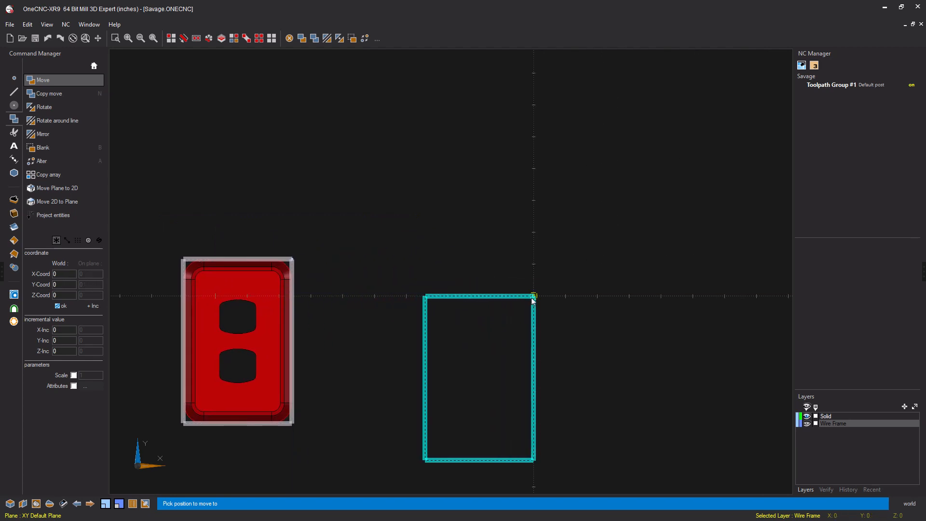
{"action": "left_click", "coordinate": [532, 298]}
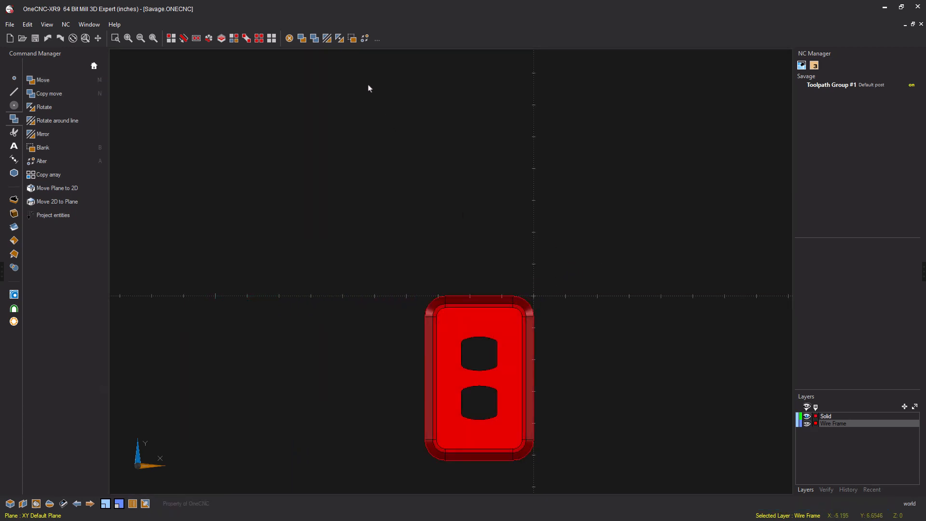
Step: Rotate the selected solid and edge loop 90 degrees counterclockwise around the origin, clear the selection, and inspect the part at an angle
{"action": "left_click", "coordinate": [339, 38]}
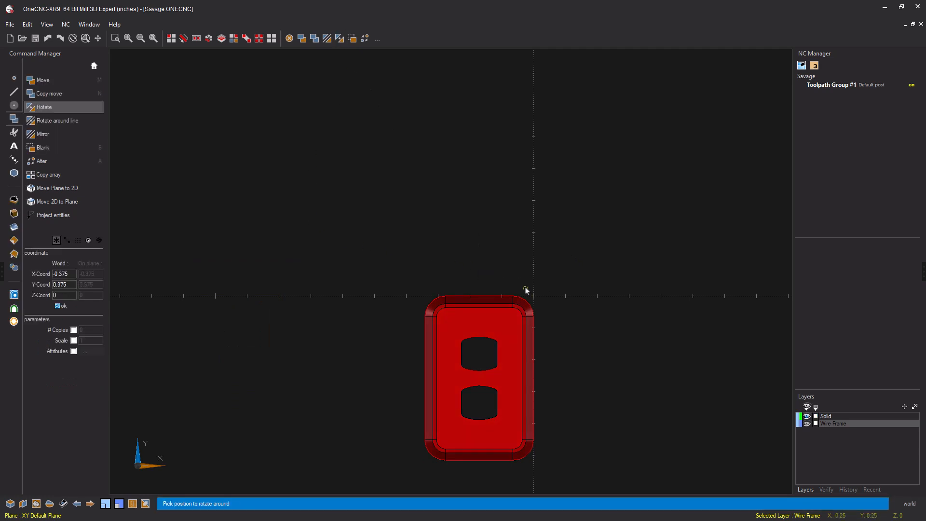
{"action": "left_click", "coordinate": [533, 296]}
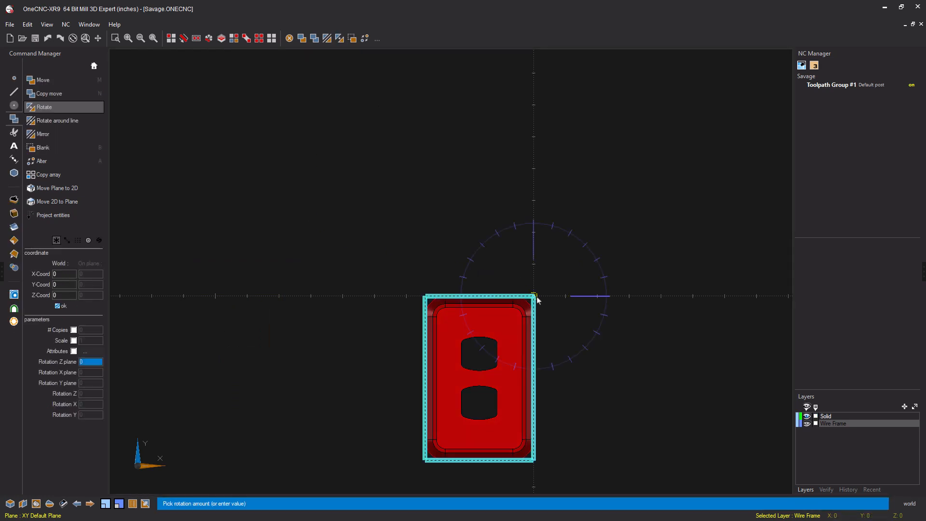
{"action": "left_click", "coordinate": [534, 283]}
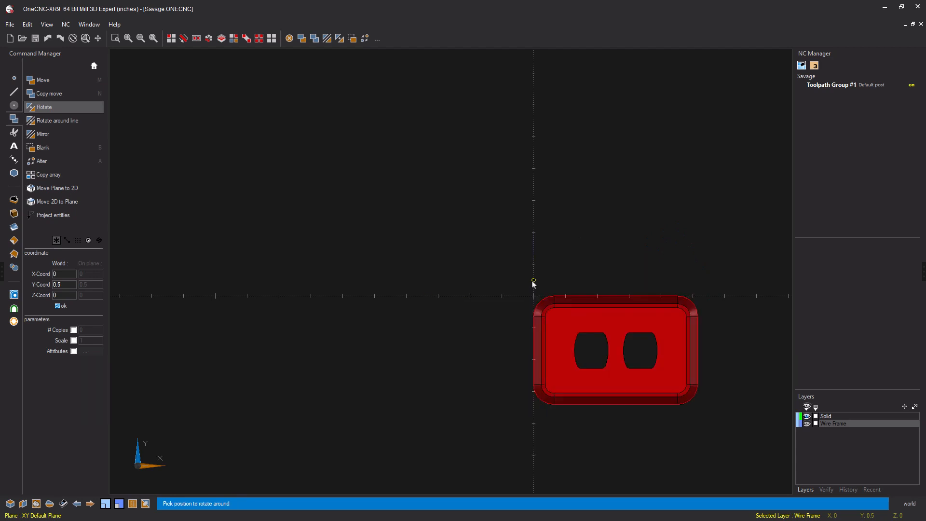
{"action": "key", "text": "Escape"}
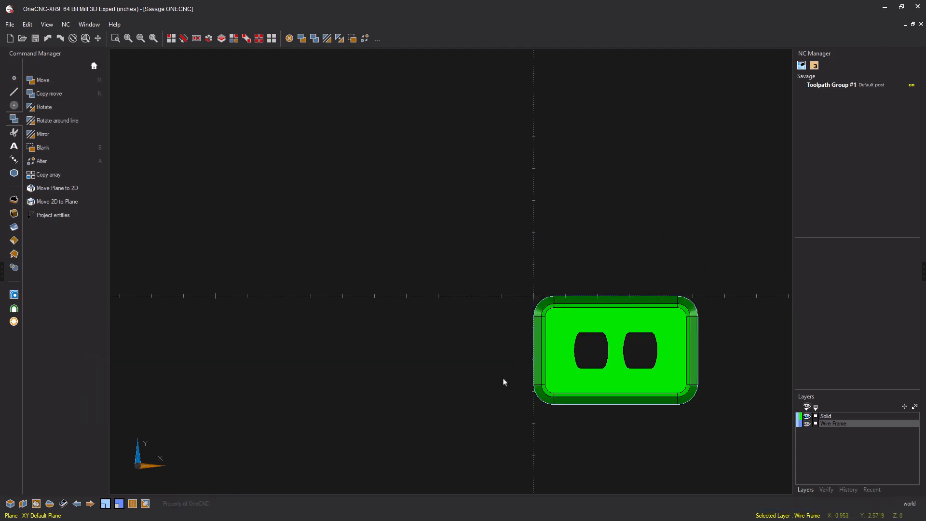
{"action": "middle_click_drag", "start_coordinate": [503, 382], "coordinate": [455, 265]}
{"action": "scroll", "coordinate": [450, 258], "scroll_direction": "up", "scroll_amount": 4}
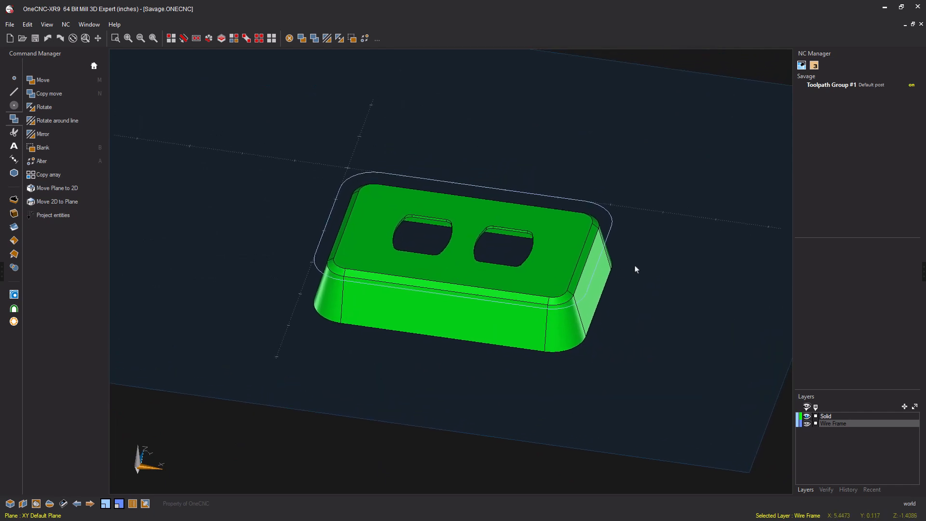